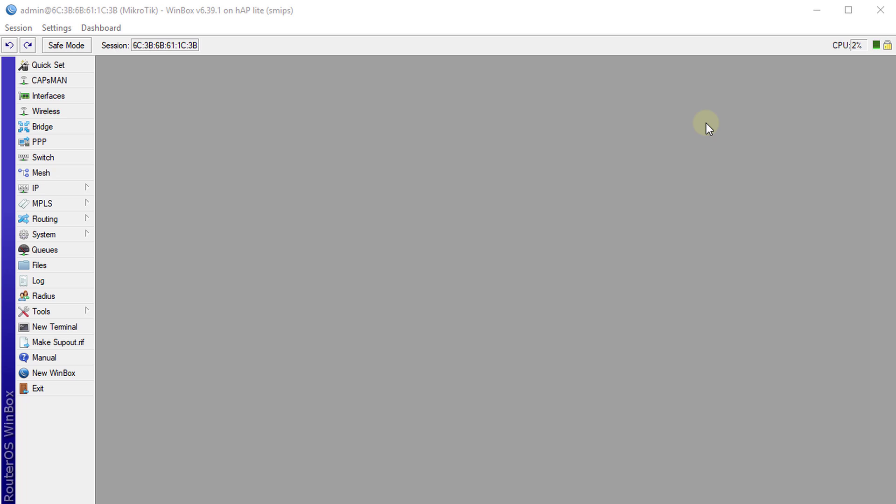
Step: Go to IP > Firewall's Layer7 Protocols list and start a new L7 protocol entry
left_click(68, 187)
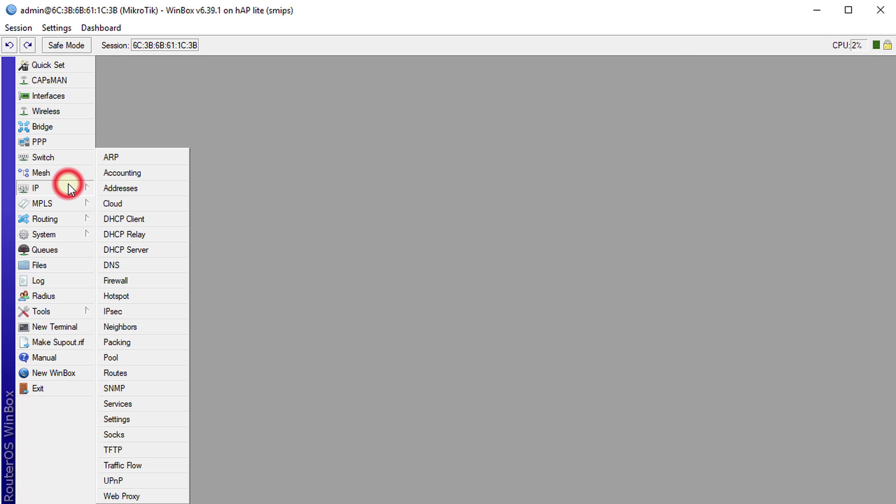
left_click(148, 279)
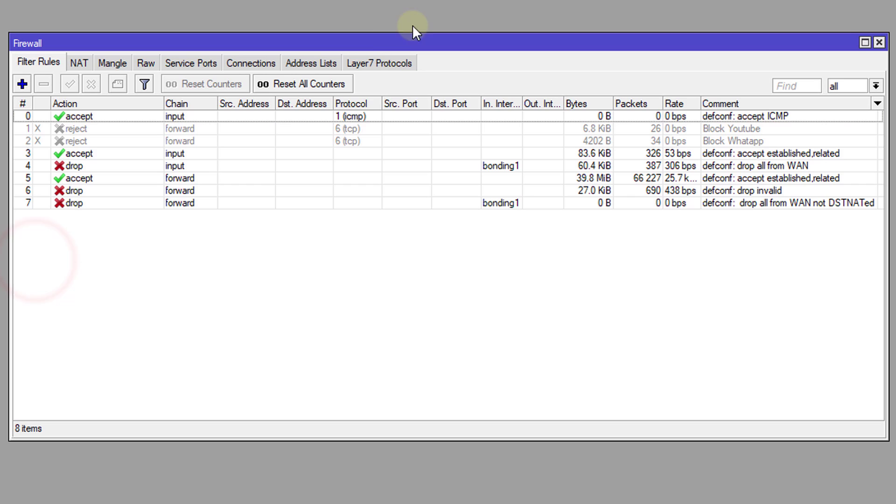
left_click(382, 63)
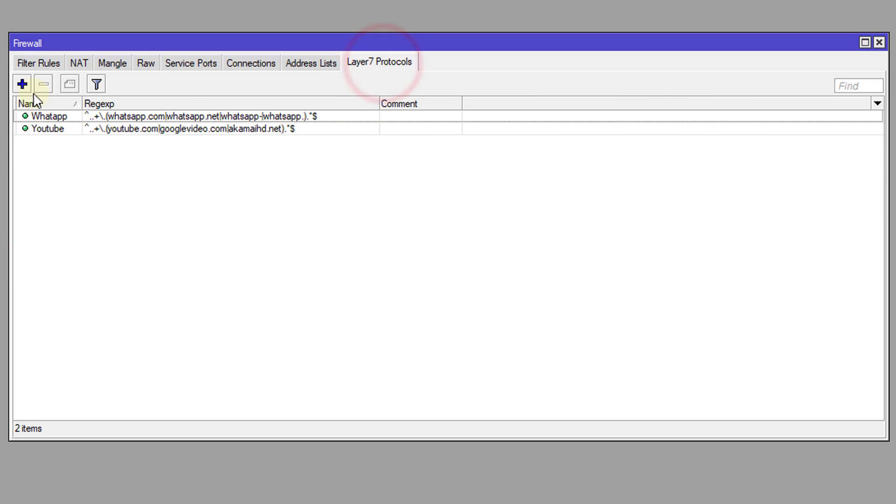
left_click(22, 84)
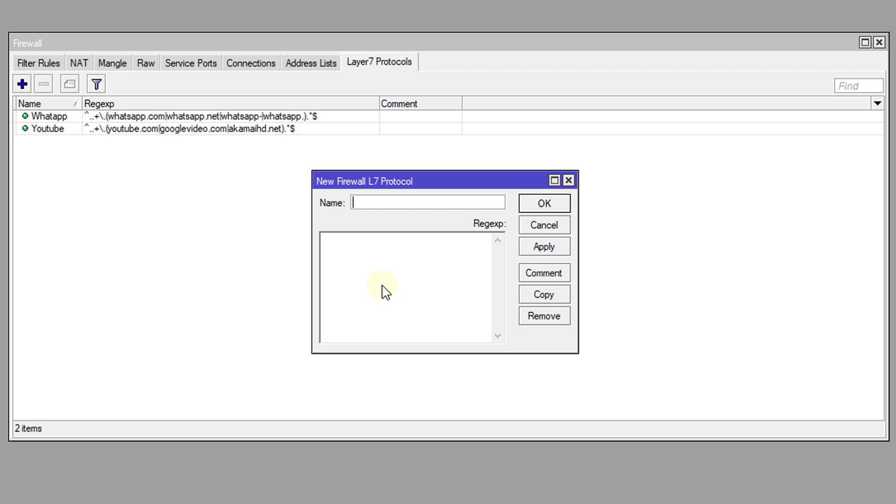
Step: Save a Layer7 protocol named Bittorent using the pasted BitTorrent-matching regexp
left_click(384, 291)
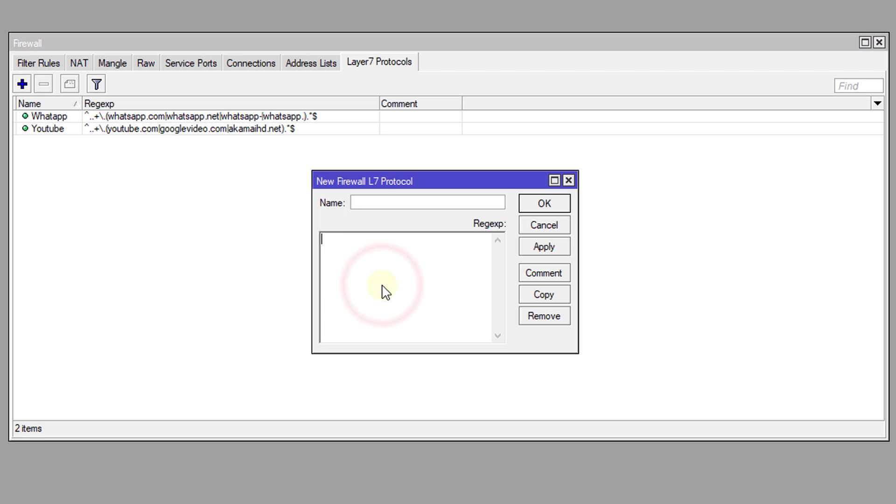
type("^(\\x13bittorrent protocol|azver\\x01$|get /scrape\\?info_hash=get /announce\\?info_hash=|get /client/bitcomet/|GET /data\\?fid=)|d1:ad2:id20:|\\x08'7P\\)[RP]")
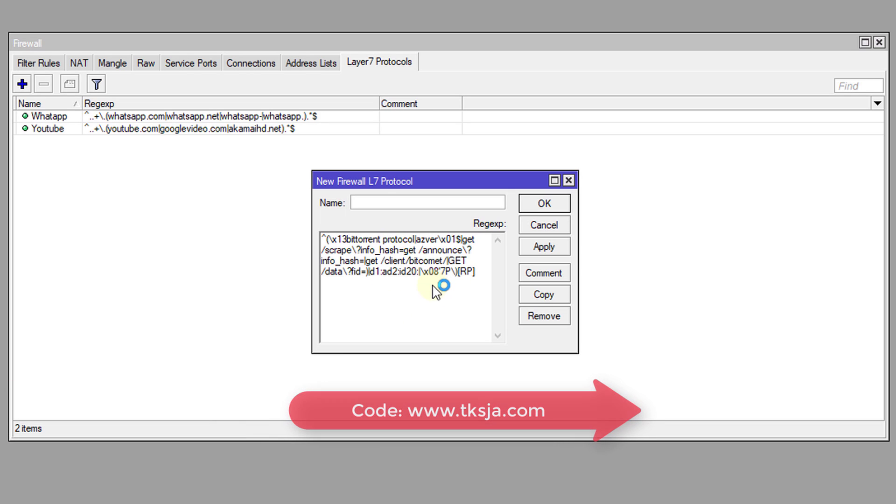
left_click(380, 202)
type("Bi")
type("ttorent")
left_click(536, 206)
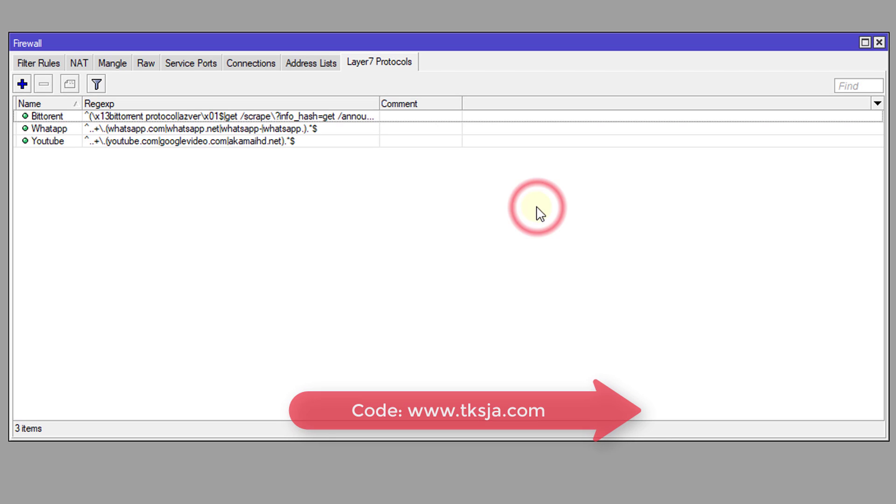
Step: Add a new forward-chain filter rule whose Advanced Layer7 Protocol is Bittorent
left_click(50, 65)
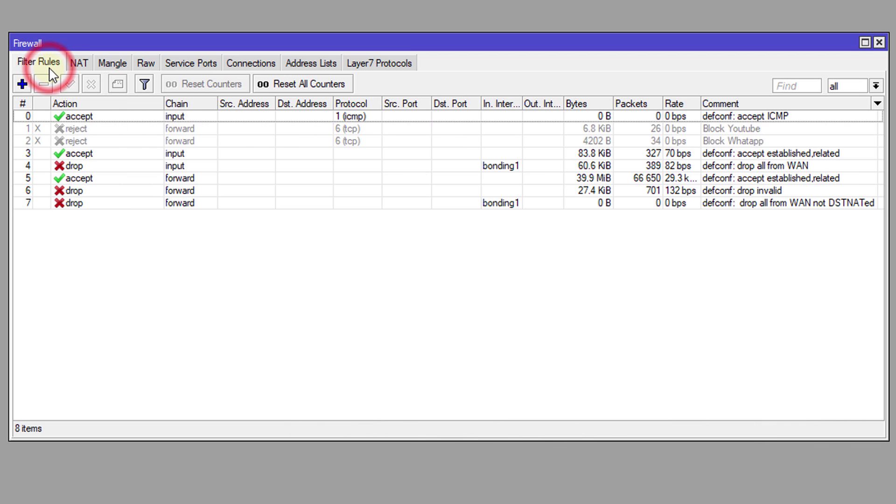
left_click(22, 84)
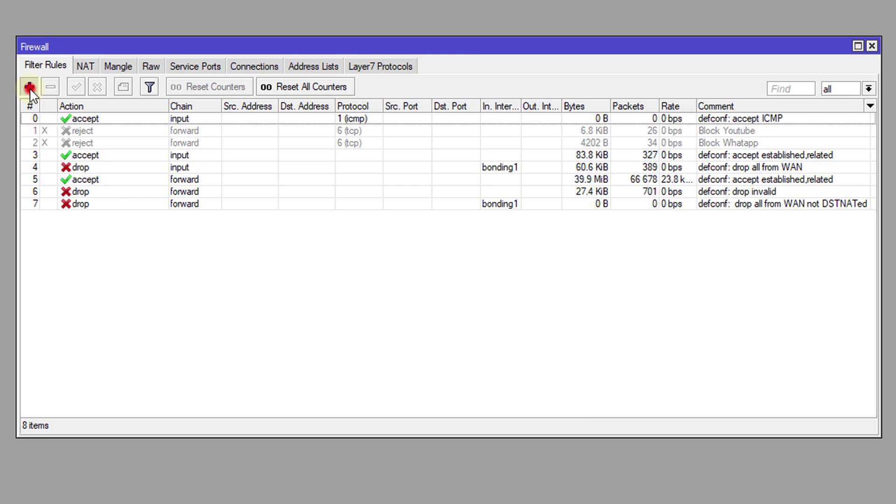
left_click(60, 30)
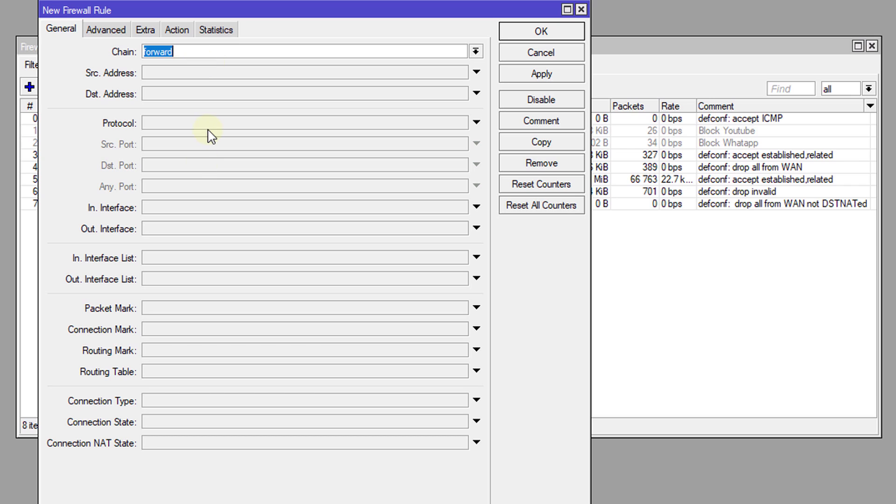
left_click(107, 32)
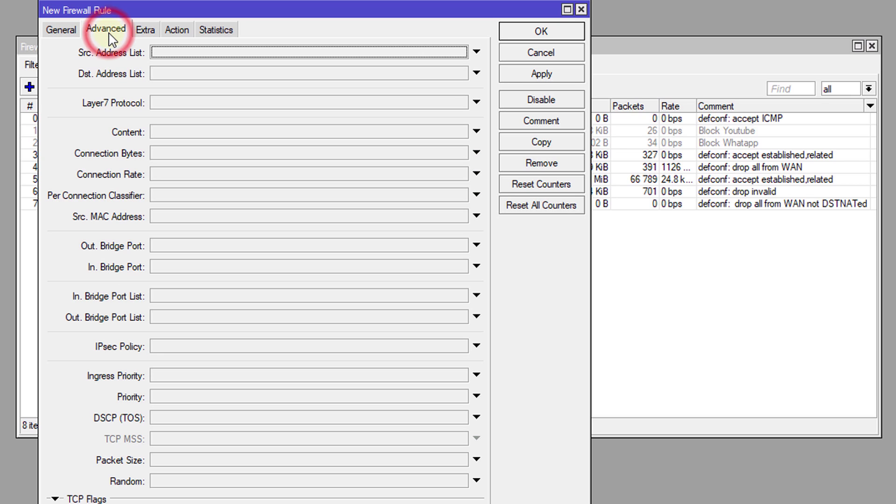
left_click(213, 104)
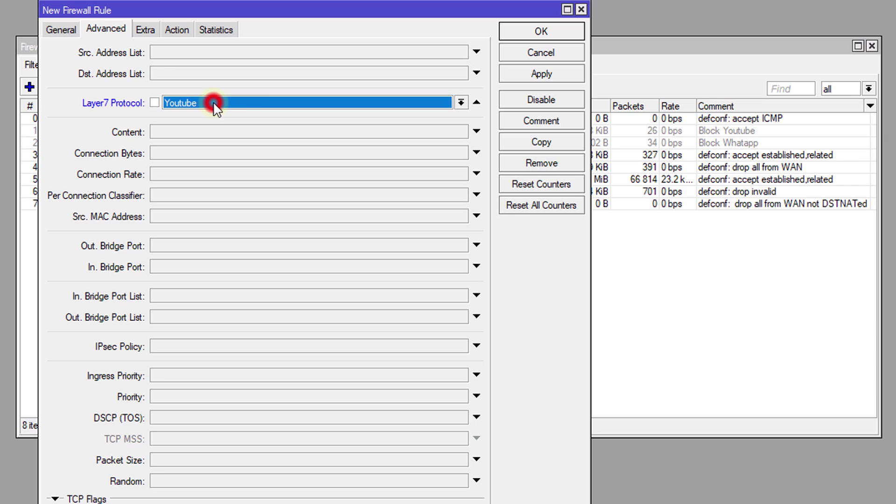
left_click(257, 103)
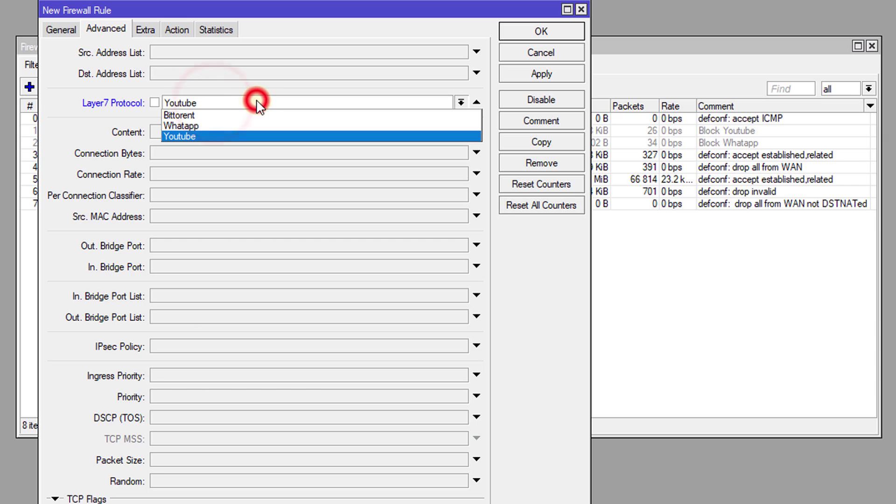
left_click(202, 114)
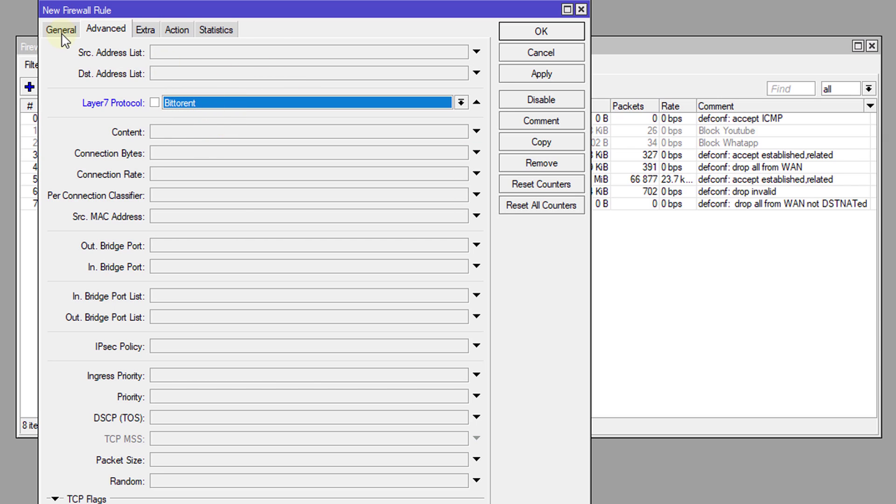
left_click(183, 34)
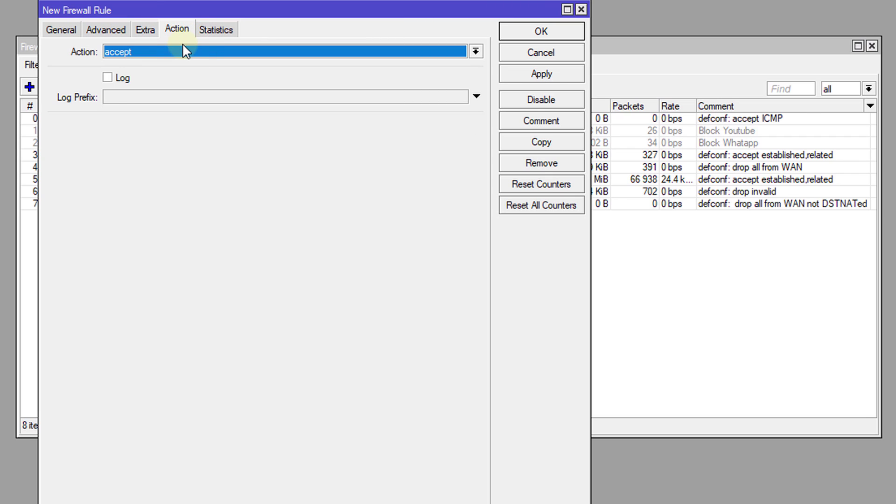
Step: Set the rule action to 'add src to address list' with address list Bittorent_users
left_click(184, 50)
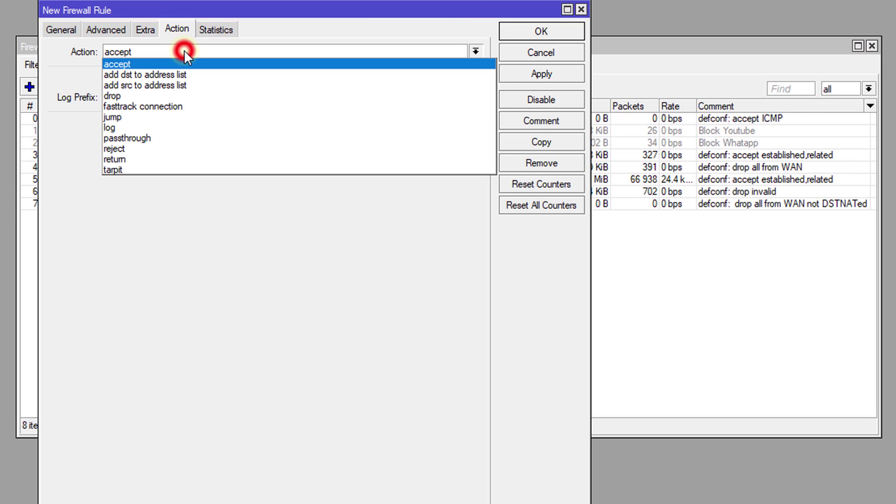
left_click(184, 84)
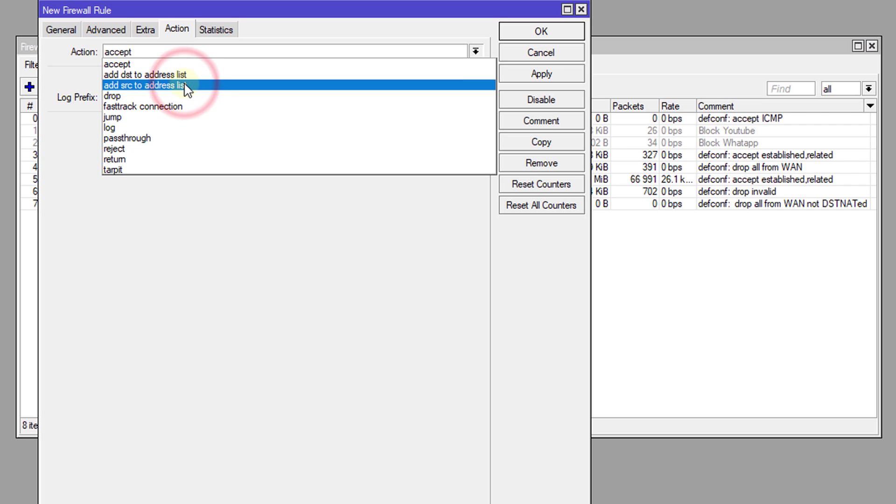
left_click(185, 86)
left_click(133, 127)
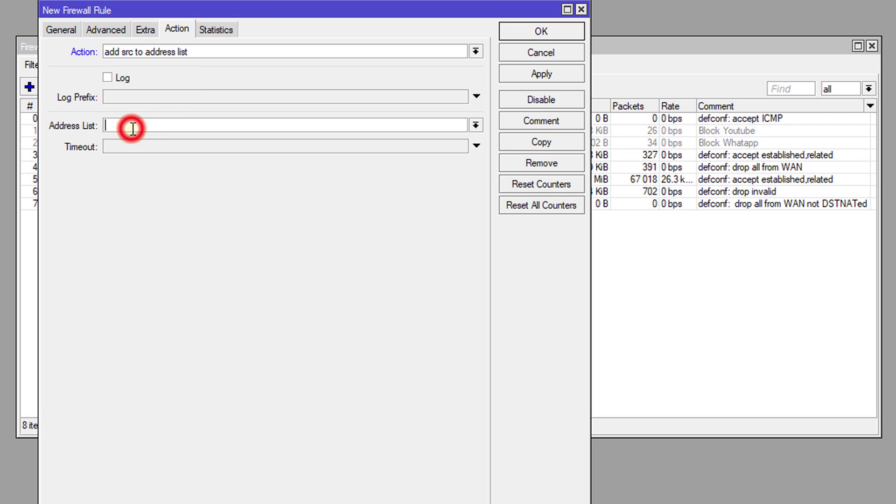
type("B")
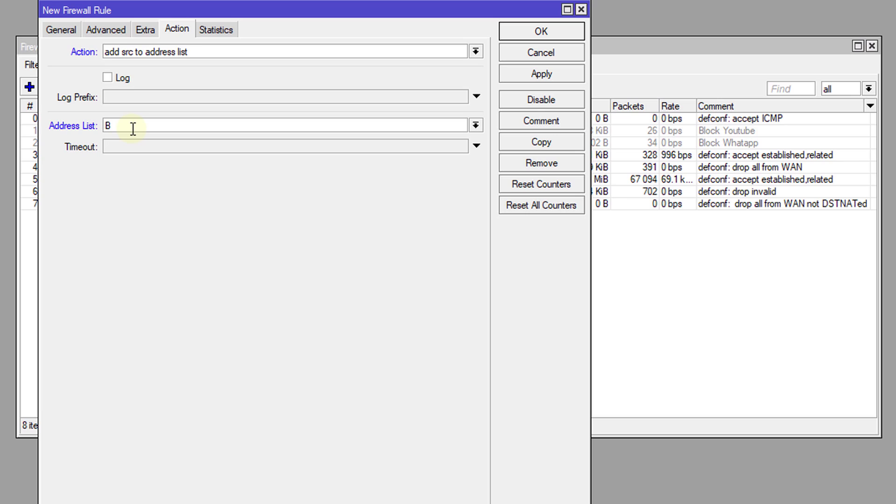
type("ittore")
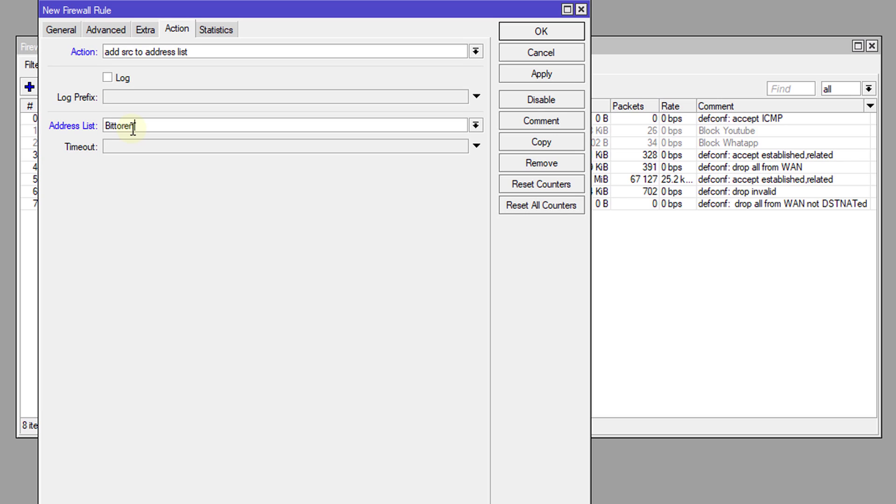
type("nt_")
type("users")
double_click(198, 125)
key("ctrl+c")
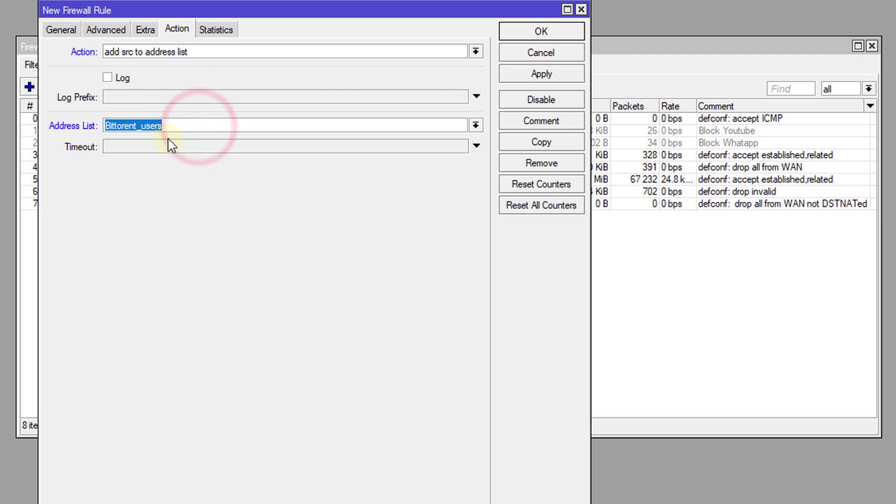
Step: Comment the rule 'Bittorent_users' and save it as filter rule 8
left_click(508, 120)
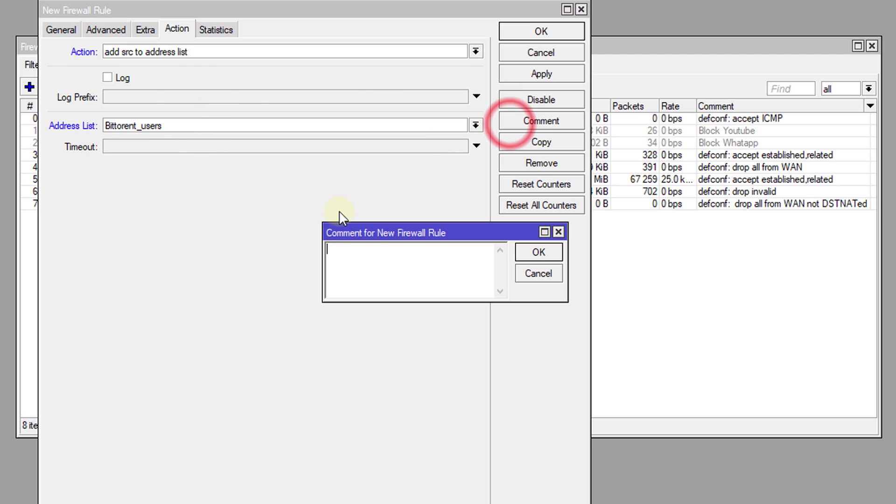
key("ctrl+v")
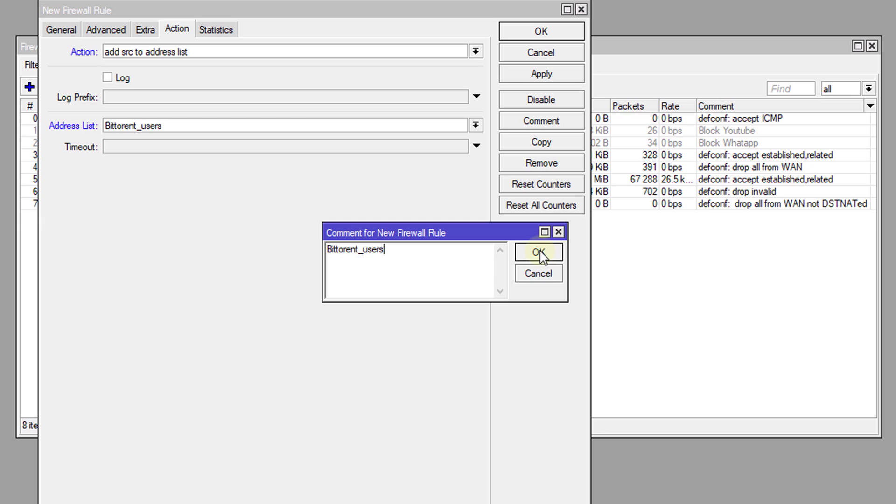
left_click(539, 252)
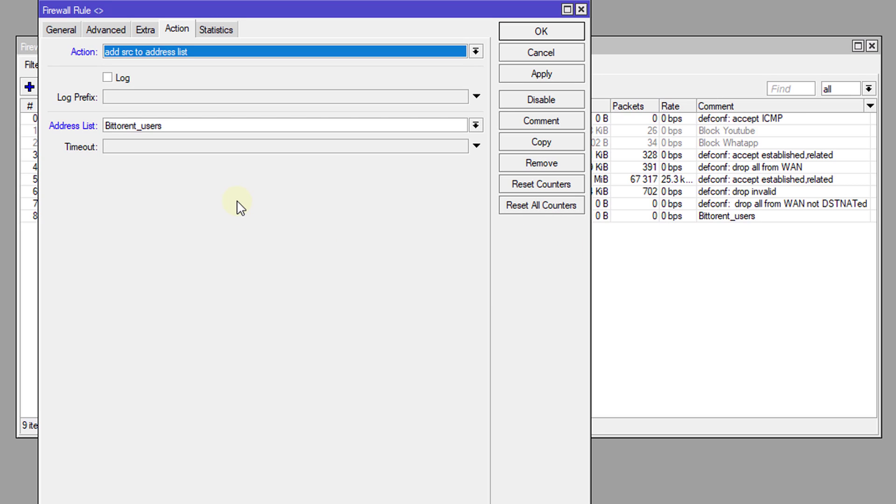
Step: Set the rule's address-list timeout to 00:01:00, apply it and close the editor
left_click(227, 146)
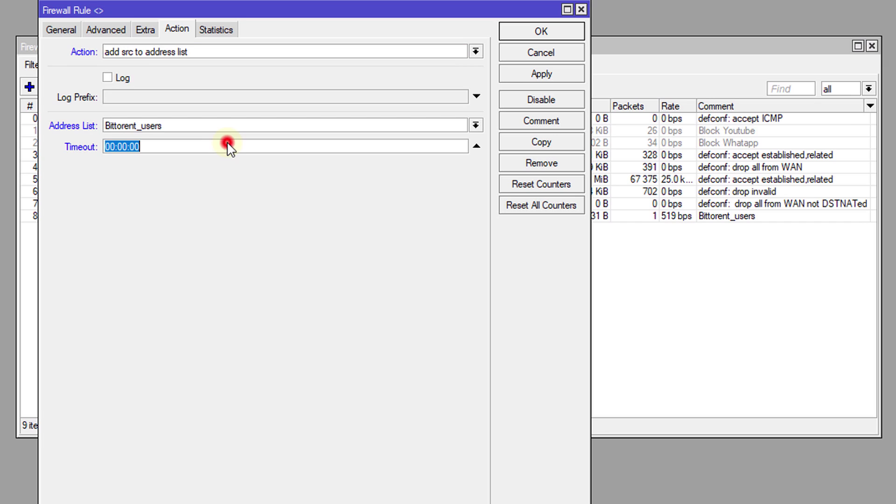
left_click(121, 147)
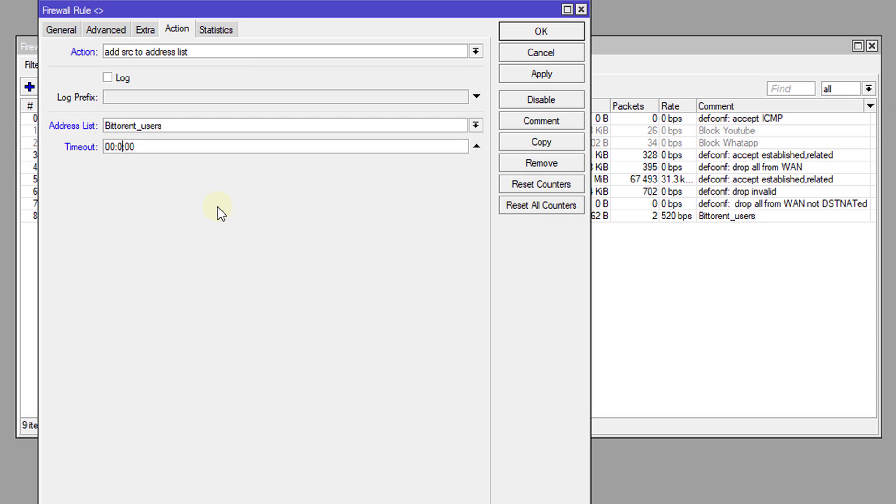
type("1")
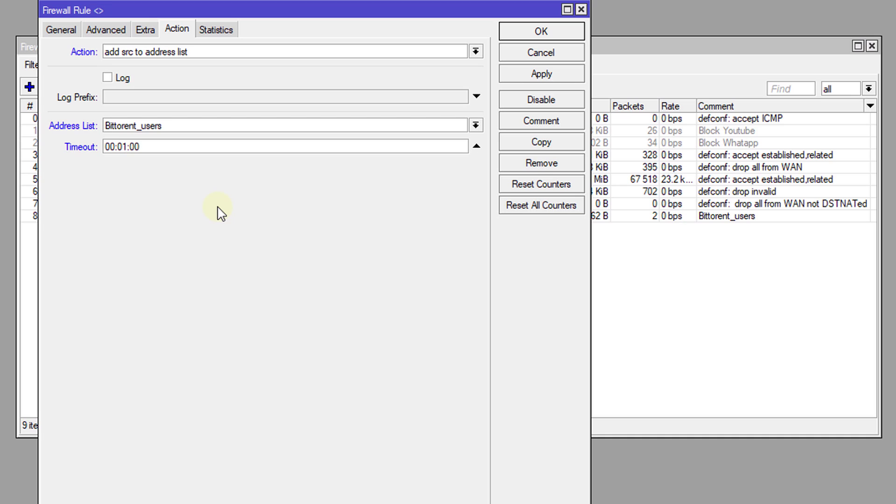
left_click(536, 75)
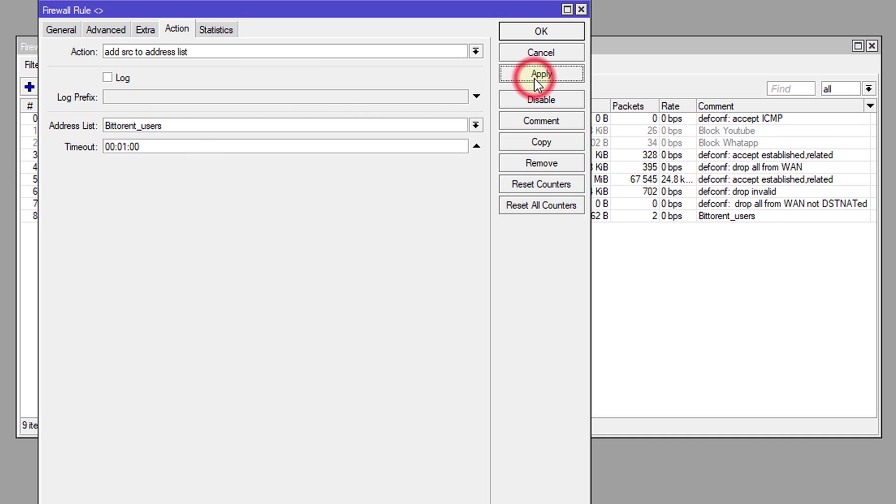
left_click(522, 33)
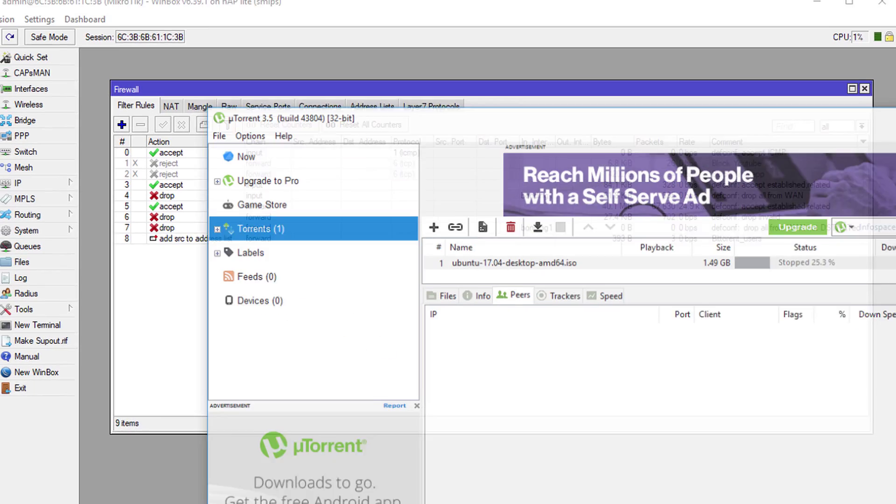
Step: Start the ubuntu-17.04-desktop-amd64.iso torrent in µTorrent, then minimize µTorrent
mouse_move(637, 108)
left_mouse_down()
mouse_move(446, 26)
mouse_move(471, 7)
left_mouse_up()
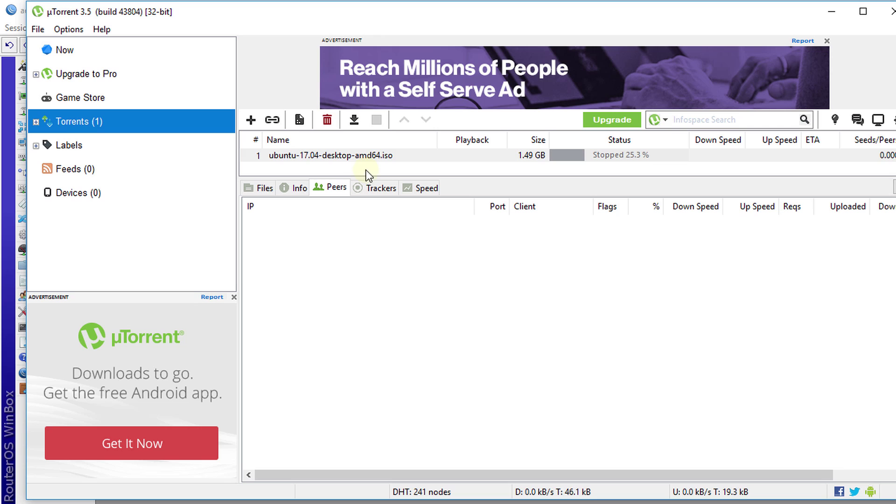
left_click(355, 154)
right_click(362, 158)
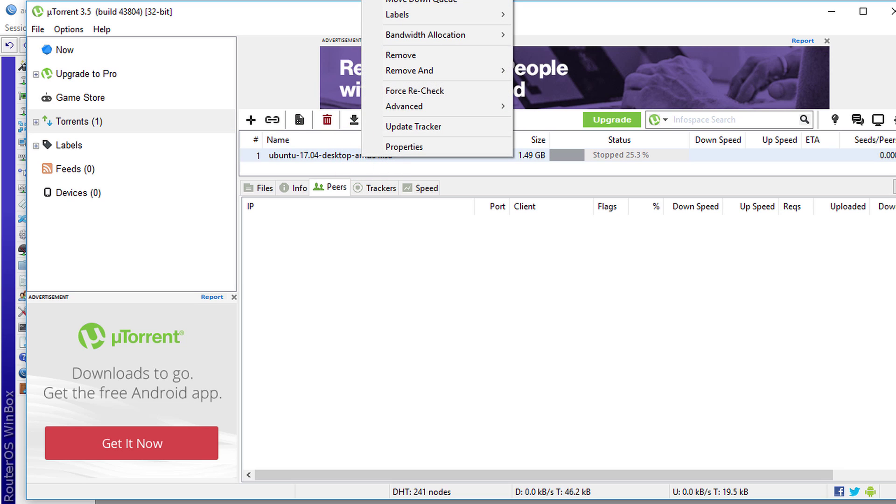
left_click(399, 2)
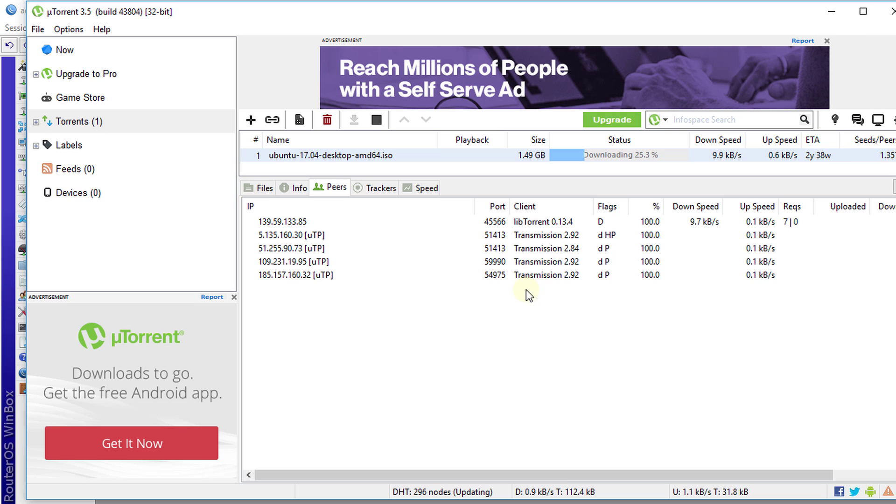
left_click(835, 13)
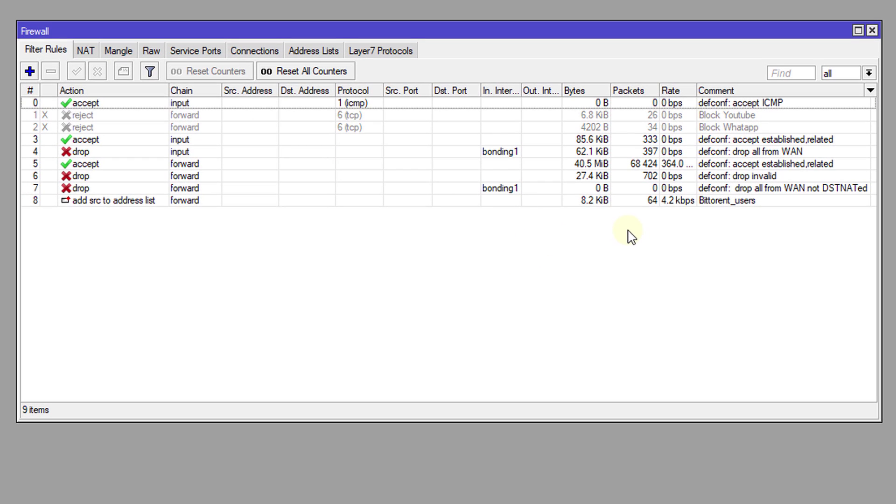
Step: Check Address Lists shows 192.168.88.252 added to Bittorent_users, then reopen rule 8
left_click(641, 200)
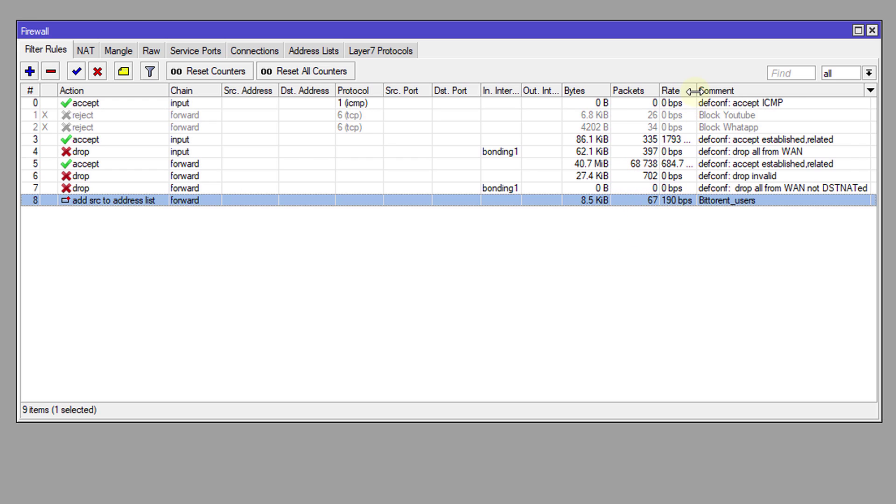
left_click_drag(696, 90, 718, 91)
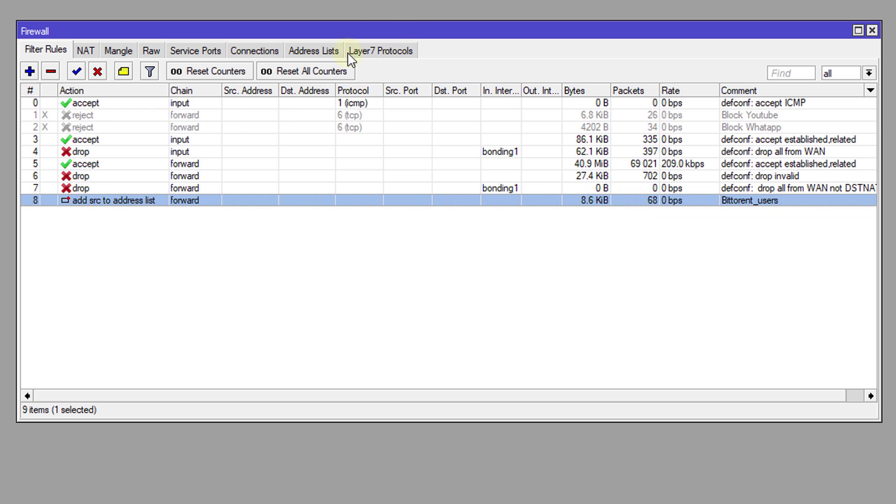
left_click(322, 53)
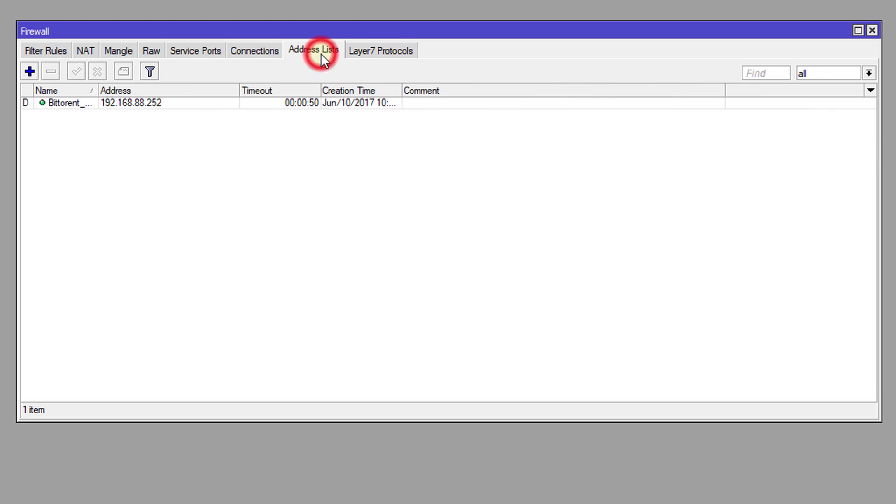
double_click(96, 90)
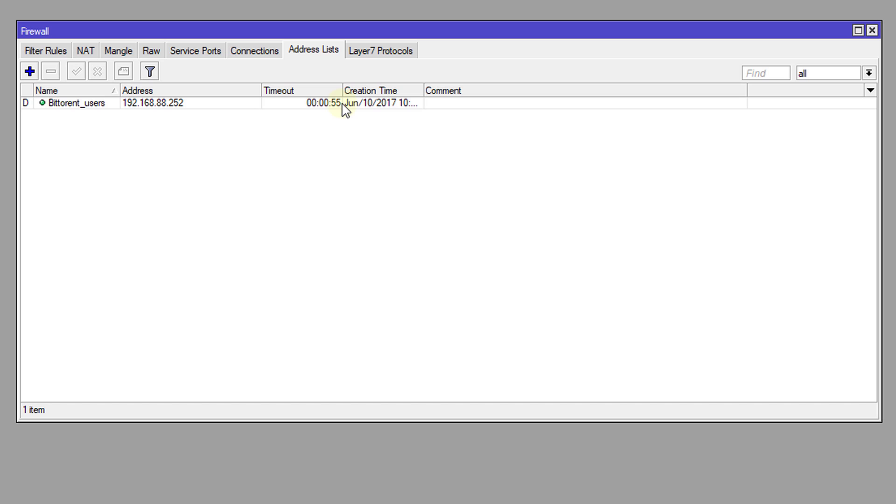
left_click(29, 49)
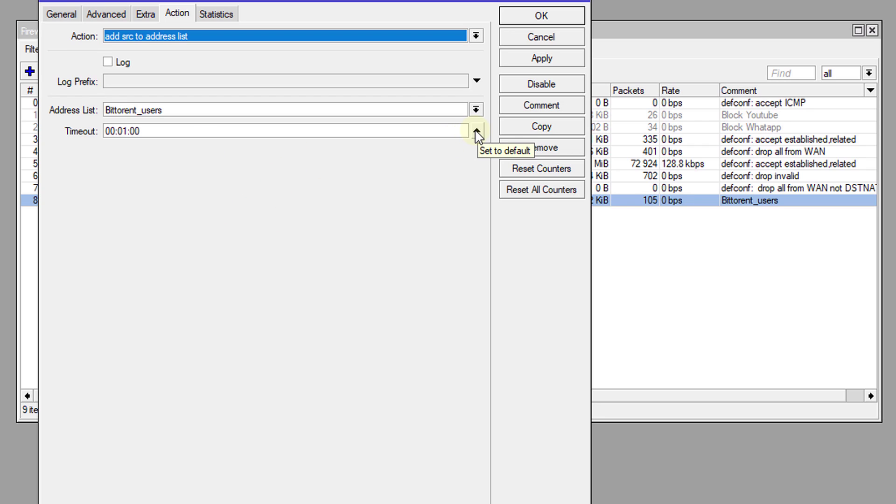
Step: Reset the Bittorent_users rule's timeout to default, apply, and close the rule
left_click(477, 133)
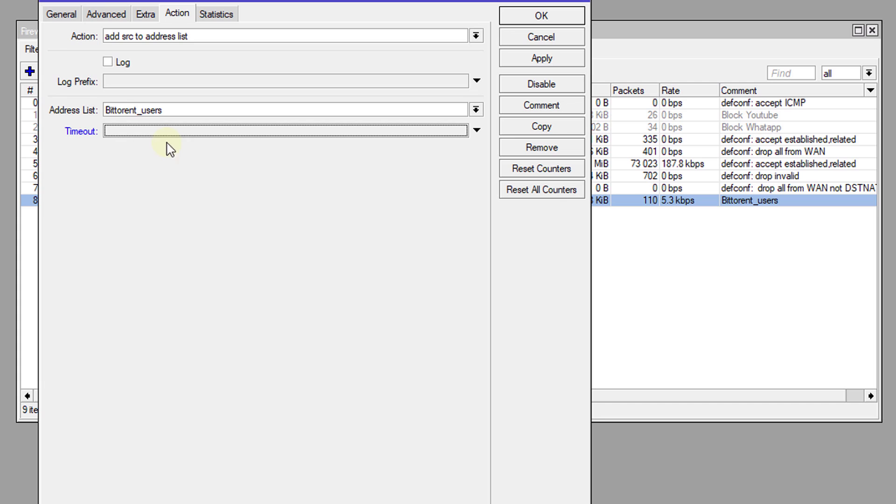
left_click(186, 147)
left_click(541, 58)
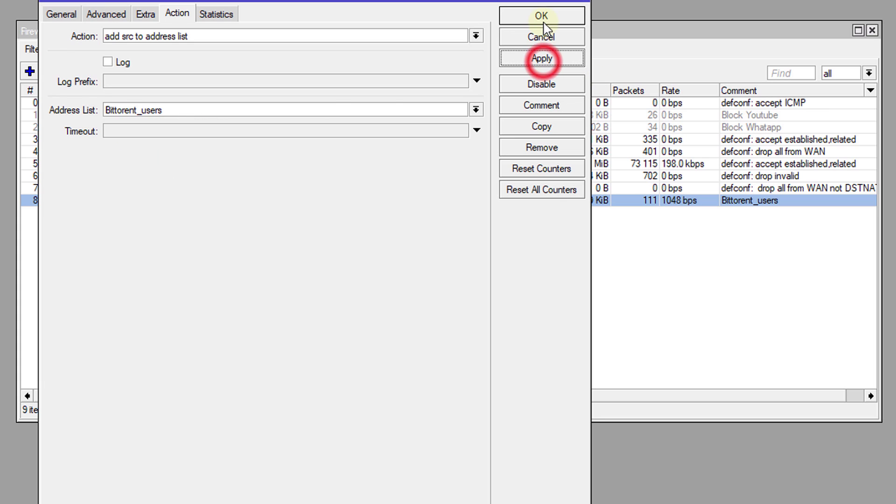
left_click(541, 17)
Step: Delete the 192.168.88.252 entry from the Bittorent_users address list
left_click(363, 50)
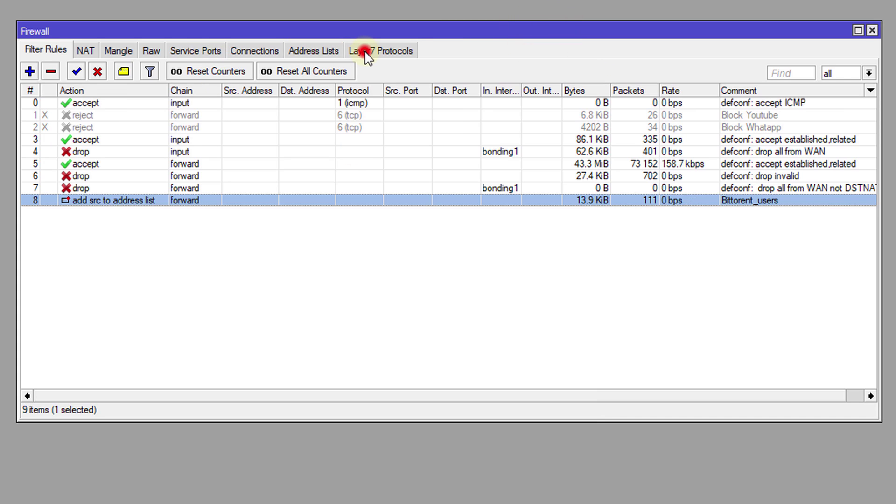
left_click(323, 52)
left_click(100, 104)
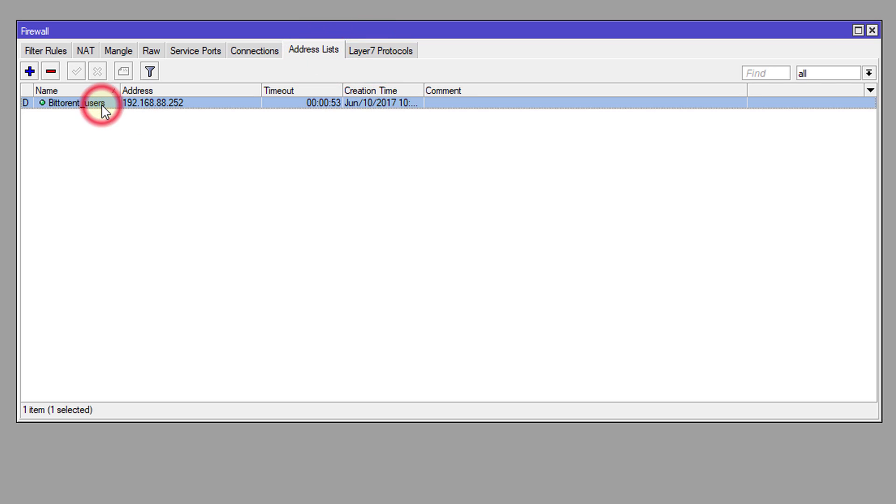
left_click(50, 72)
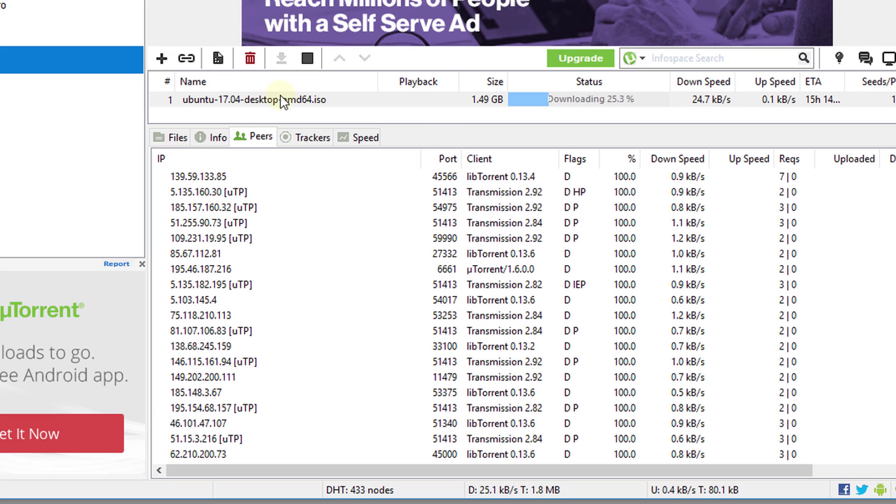
Step: Stop the ubuntu-17.04 torrent, then restart it from its right-click menu
left_click(307, 58)
left_click(286, 100)
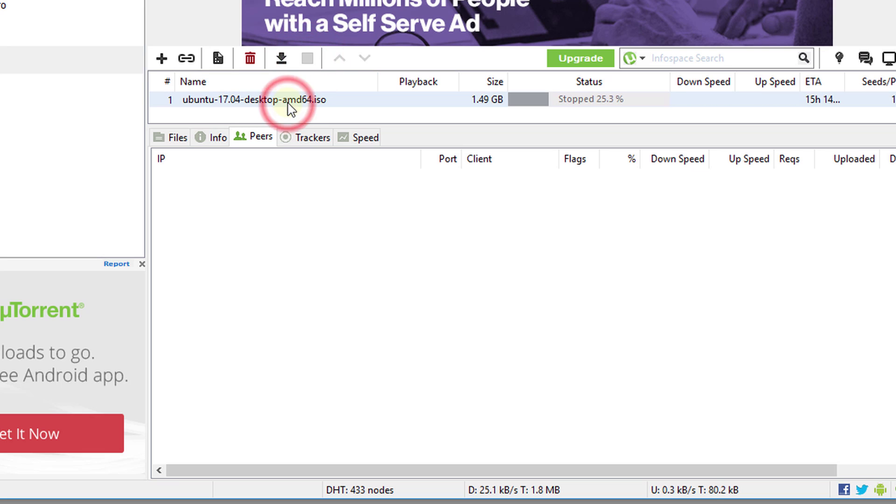
right_click(286, 102)
left_click(289, 105)
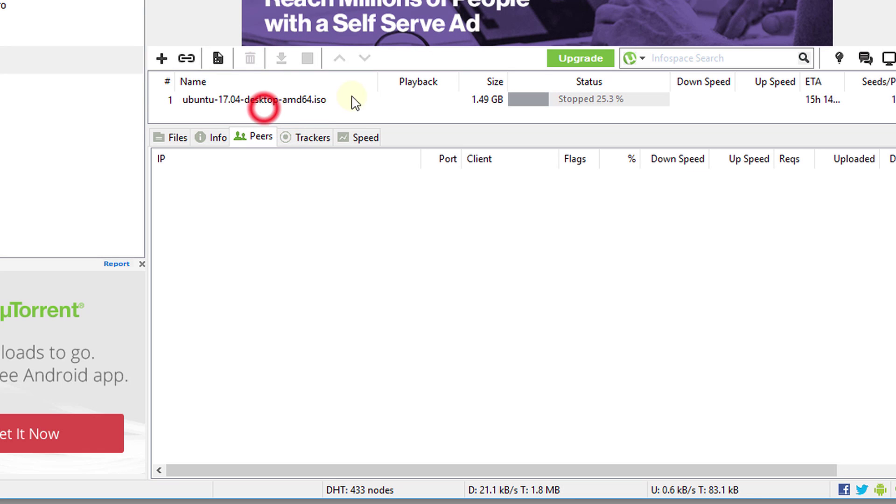
right_click(311, 102)
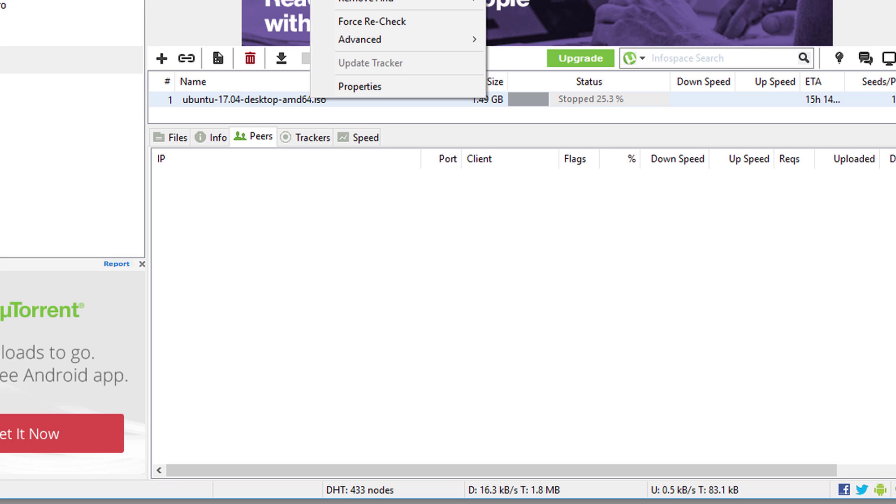
left_click(326, 1)
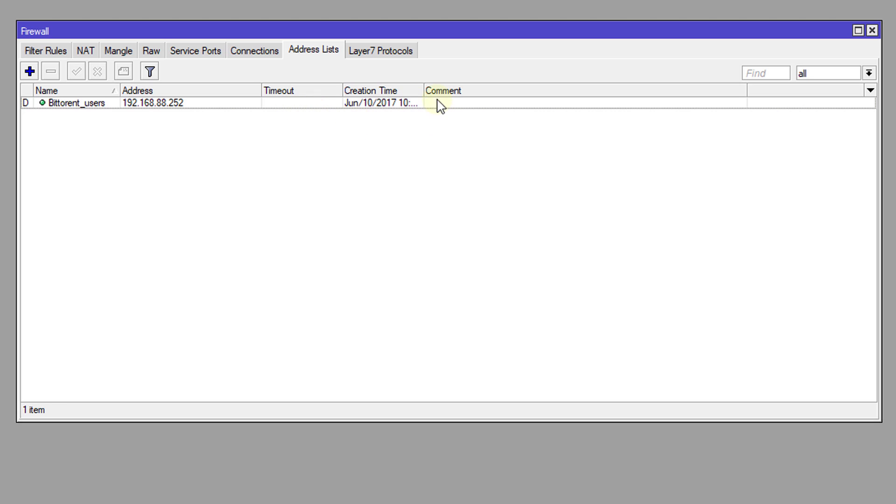
Step: Widen the Creation Time column to show Jun/10/2017 10:52:55 for the 192.168.88.252 entry
double_click(423, 90)
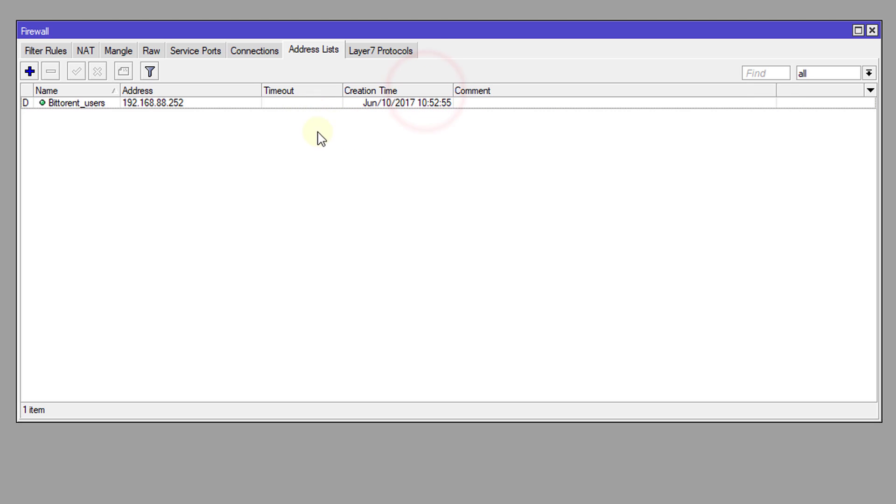